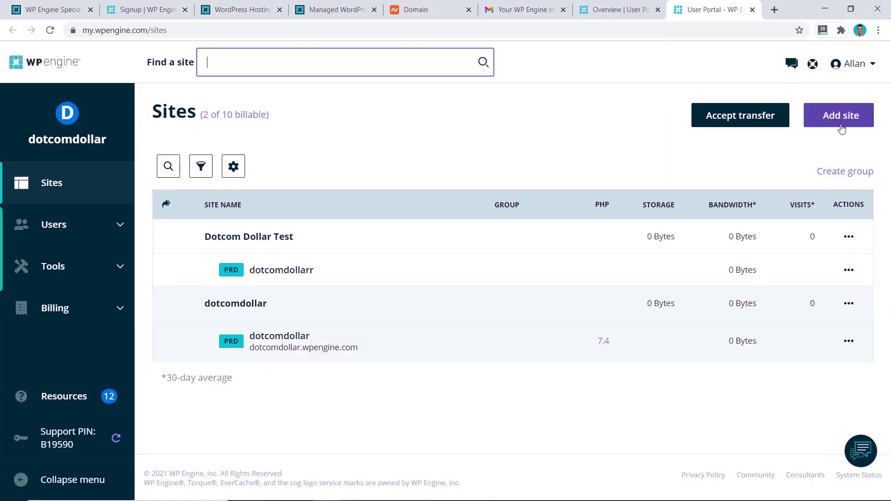
Step: Add a new site to the account's site list
{"action": "left_click", "coordinate": [842, 125]}
{"action": "left_click", "coordinate": [584, 374]}
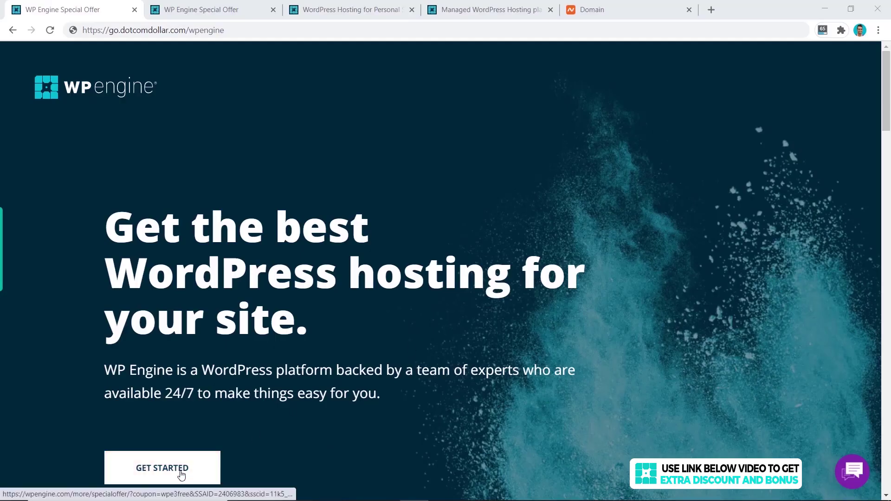
Step: Open the special offer's pricing, compare annual and monthly payment, and choose the Growth plan with monthly payment
{"action": "left_click", "coordinate": [181, 474]}
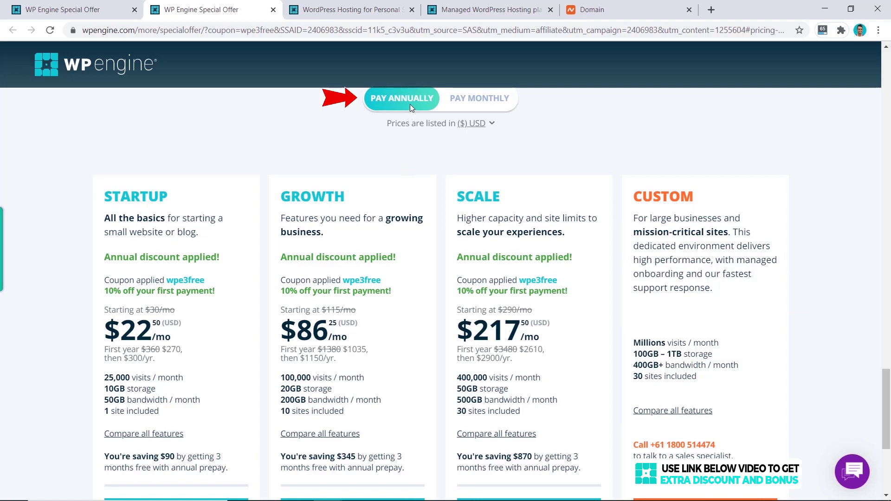
{"action": "left_click", "coordinate": [474, 104]}
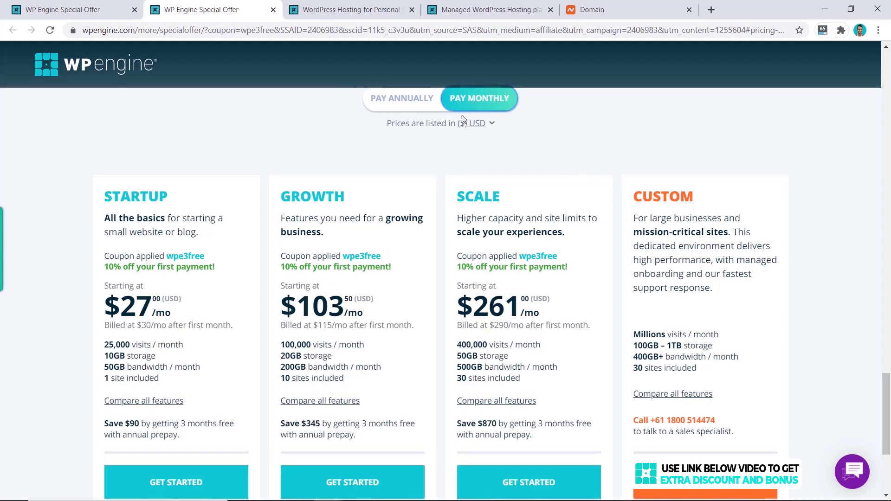
{"action": "left_click", "coordinate": [404, 104]}
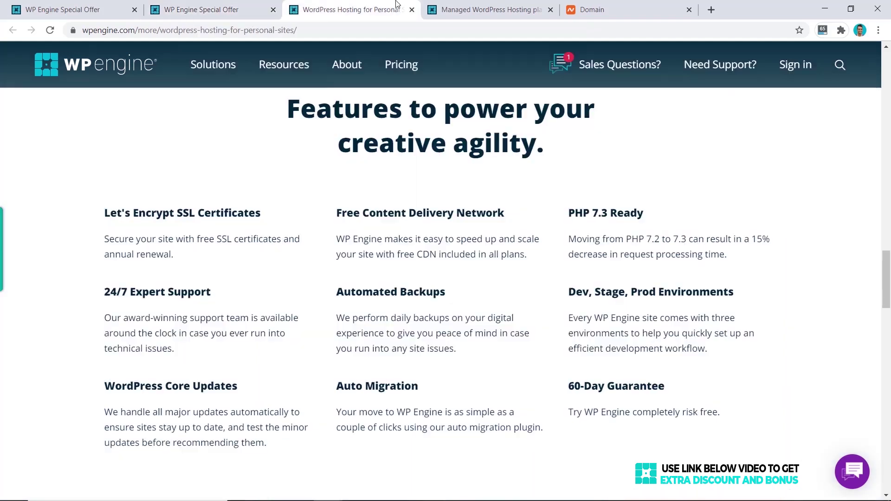
{"action": "key", "text": "ctrl+Tab"}
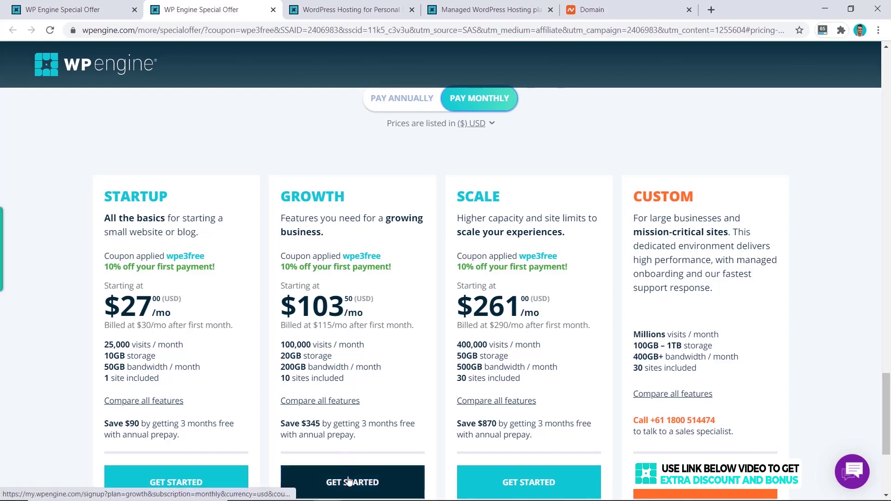
{"action": "left_click", "coordinate": [391, 484]}
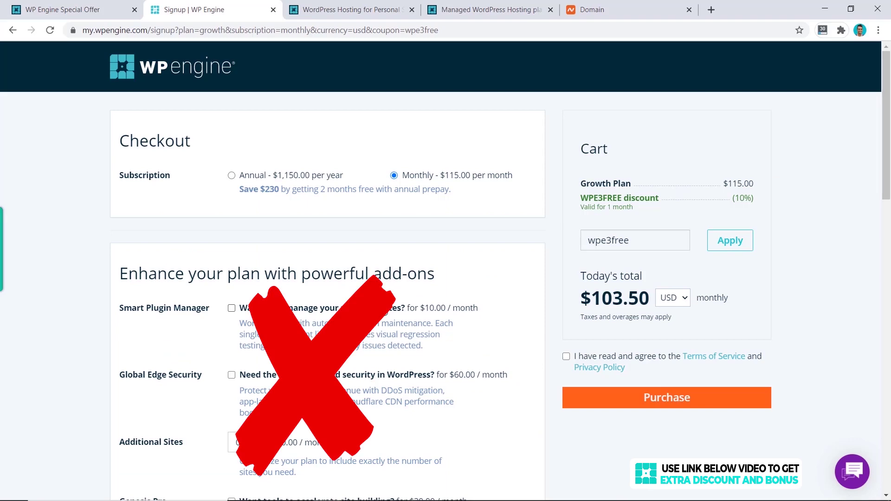
Step: Fill in the checkout's account info with account name dotcomdollar and data center United States of America, and accept the terms
{"action": "scroll", "coordinate": [382, 305], "scroll_direction": "down", "scroll_amount": 5}
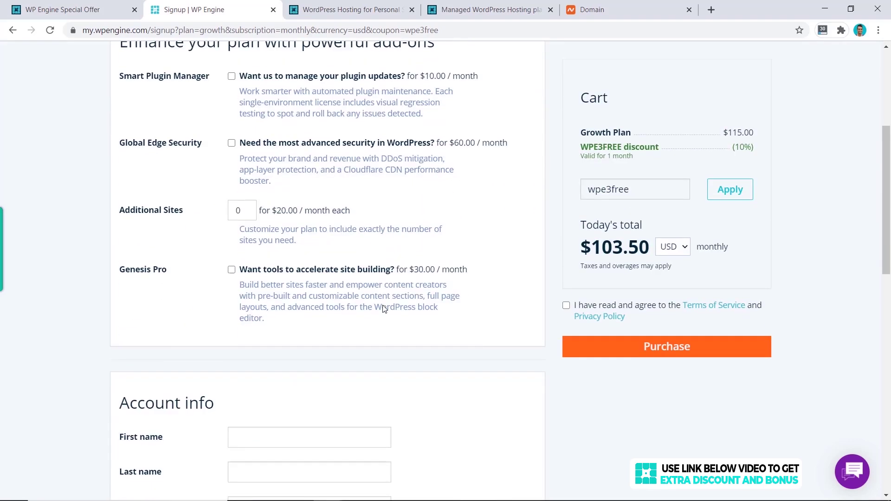
{"action": "scroll", "coordinate": [383, 308], "scroll_direction": "down", "scroll_amount": 6}
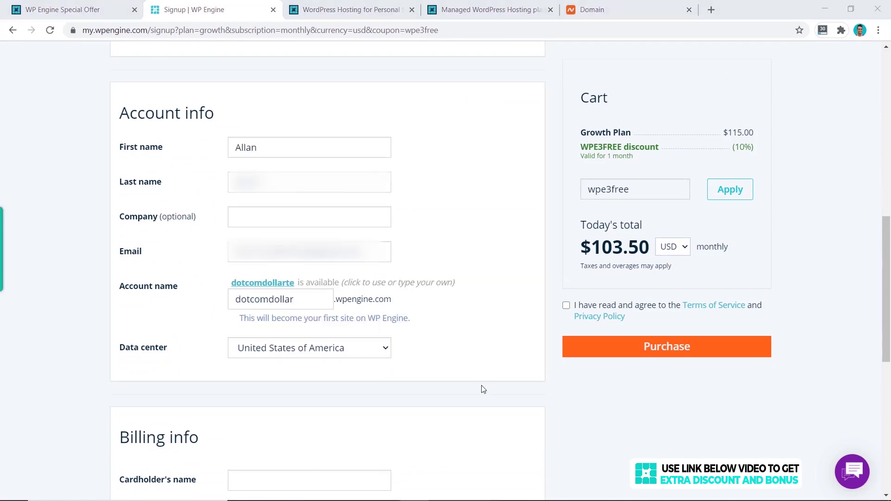
{"action": "left_click", "coordinate": [384, 348]}
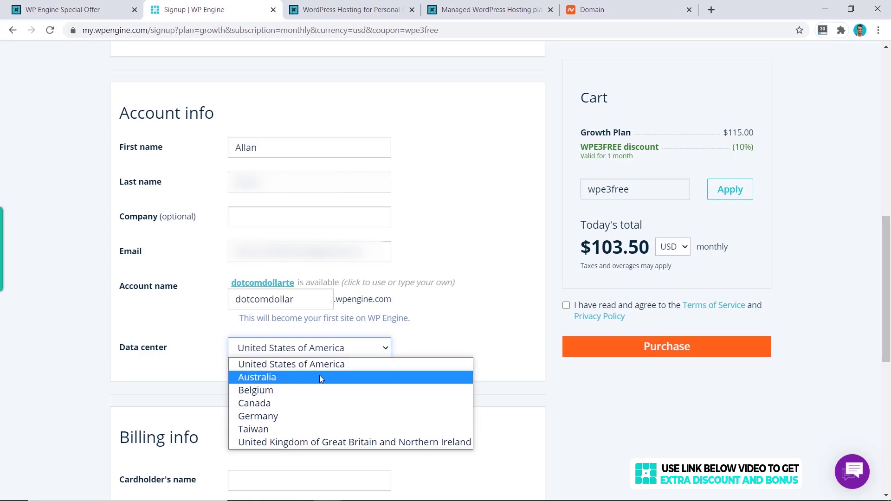
{"action": "left_click", "coordinate": [345, 365]}
{"action": "scroll", "coordinate": [345, 366], "scroll_direction": "down", "scroll_amount": 7}
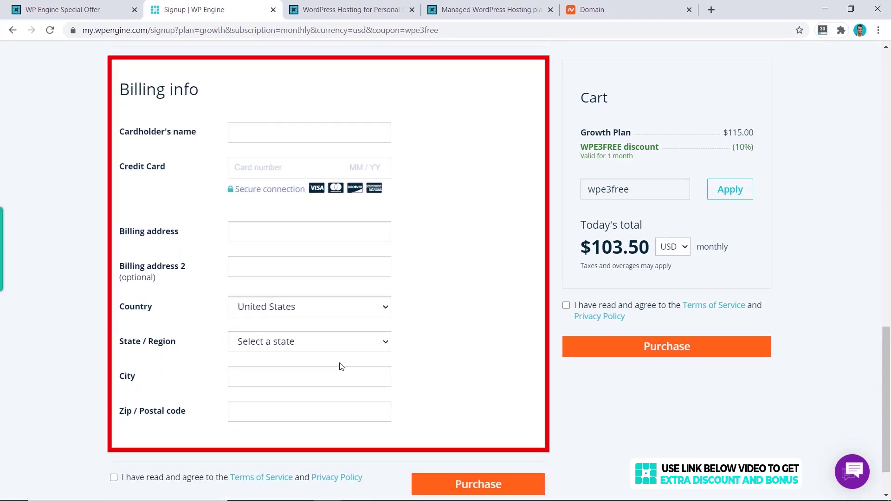
{"action": "left_click", "coordinate": [114, 477]}
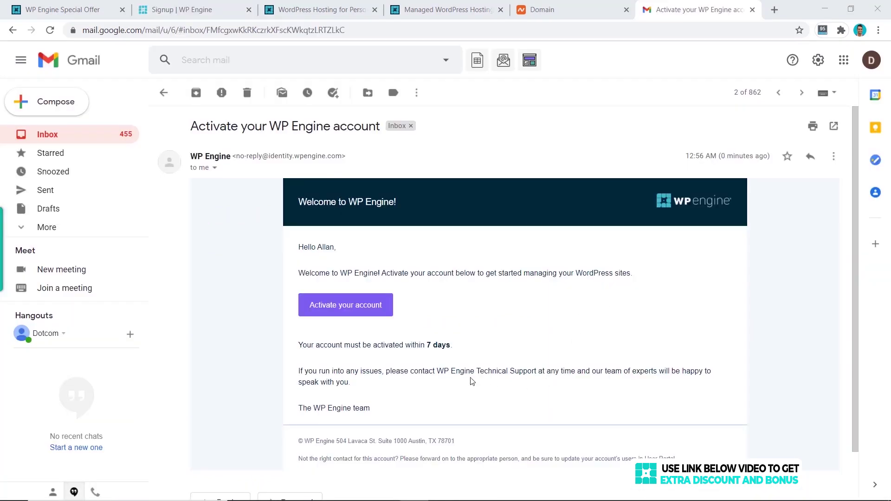
Step: Activate the account from the WP Engine welcome e-mail and create it with a new account password
{"action": "left_click", "coordinate": [347, 310]}
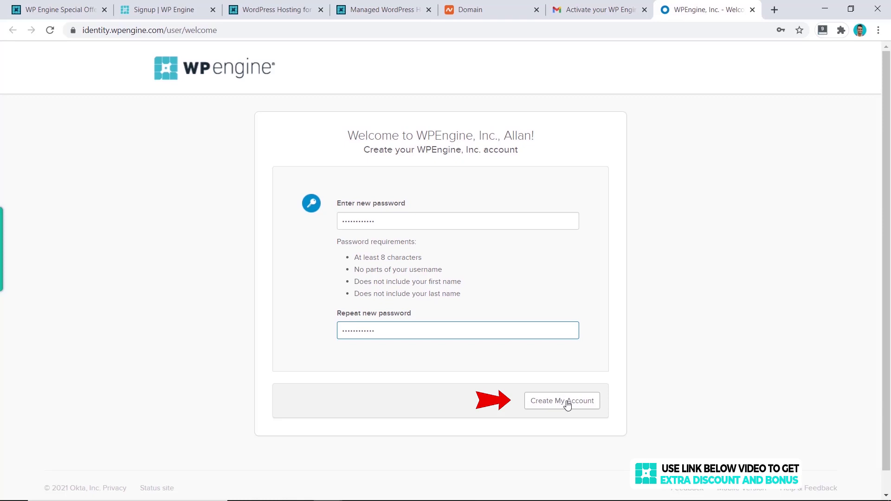
{"action": "left_click", "coordinate": [563, 401]}
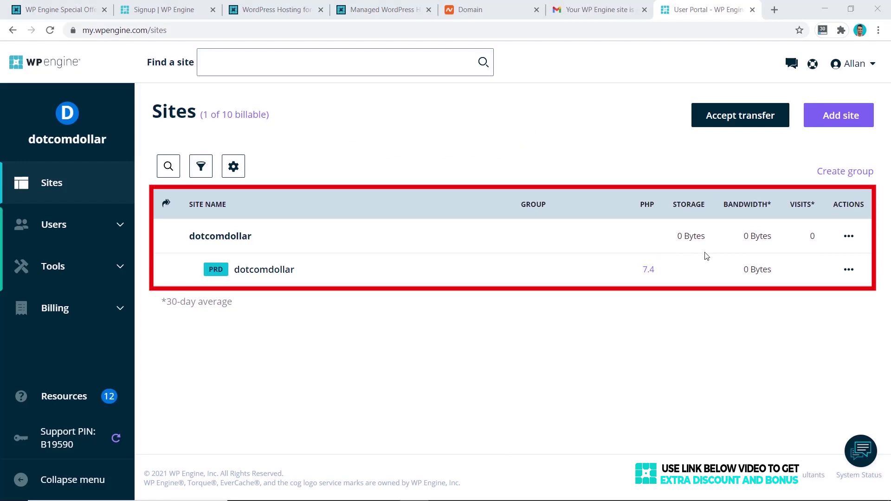
{"action": "left_click", "coordinate": [848, 238]}
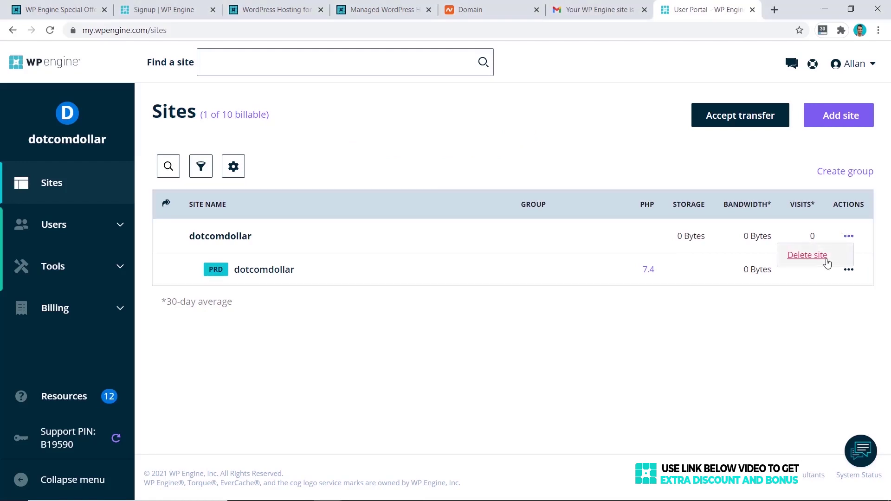
{"action": "left_click", "coordinate": [827, 313]}
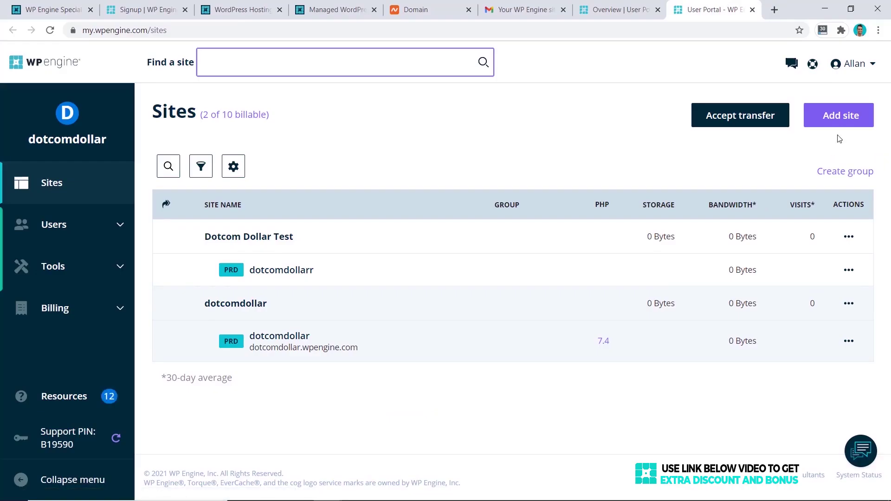
Step: Add a site named Dotcom Dollar Test without assigning it to a group
{"action": "left_click", "coordinate": [842, 126]}
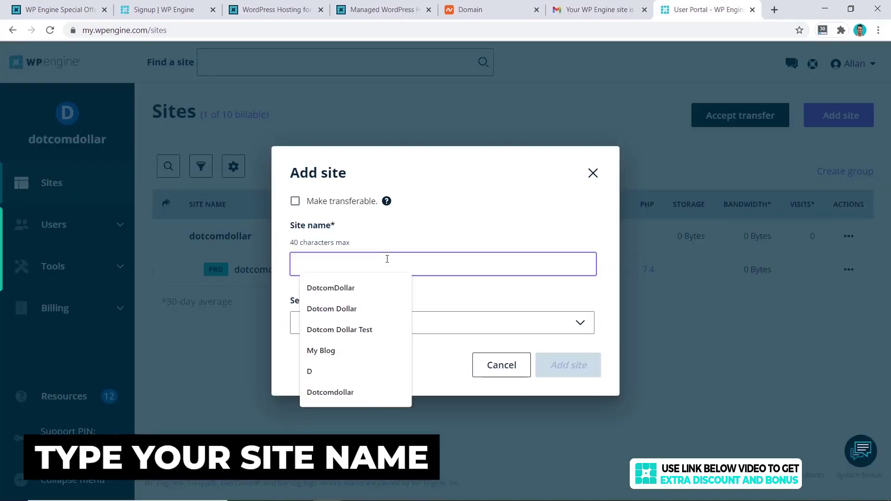
{"action": "type", "text": "Dotcom Dollar Test"}
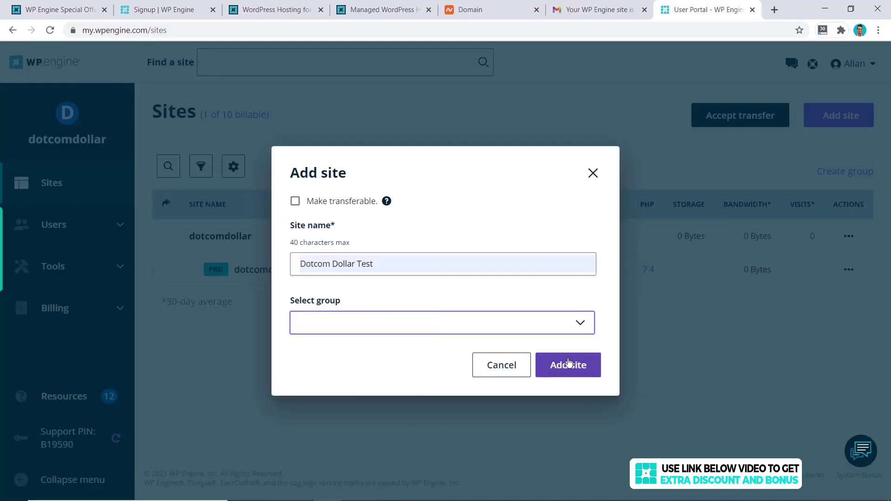
{"action": "left_click", "coordinate": [583, 373]}
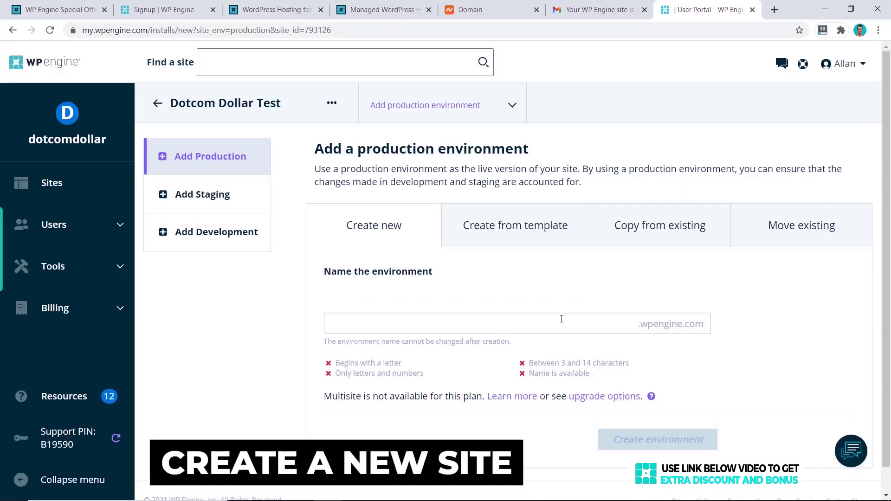
Step: Create a new production environment named dotcomdollarr for the Dotcom Dollar Test site
{"action": "left_click", "coordinate": [562, 319]}
{"action": "type", "text": "do"}
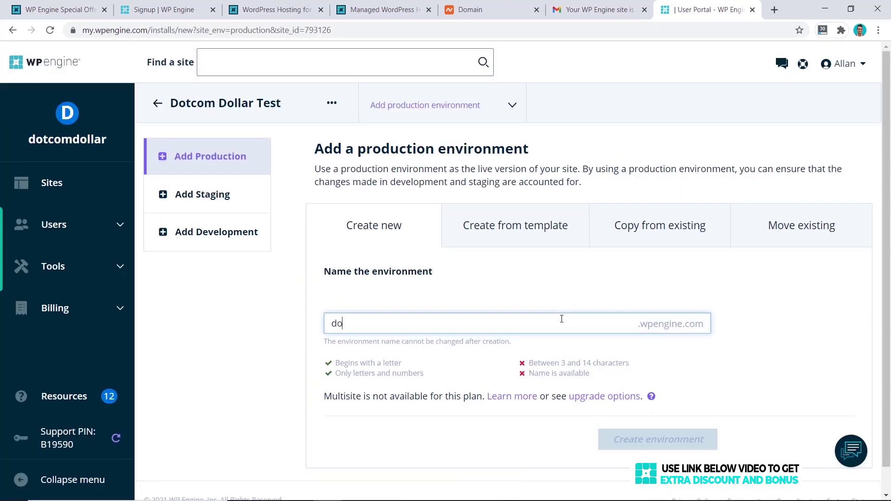
{"action": "type", "text": "tcomdollarr"}
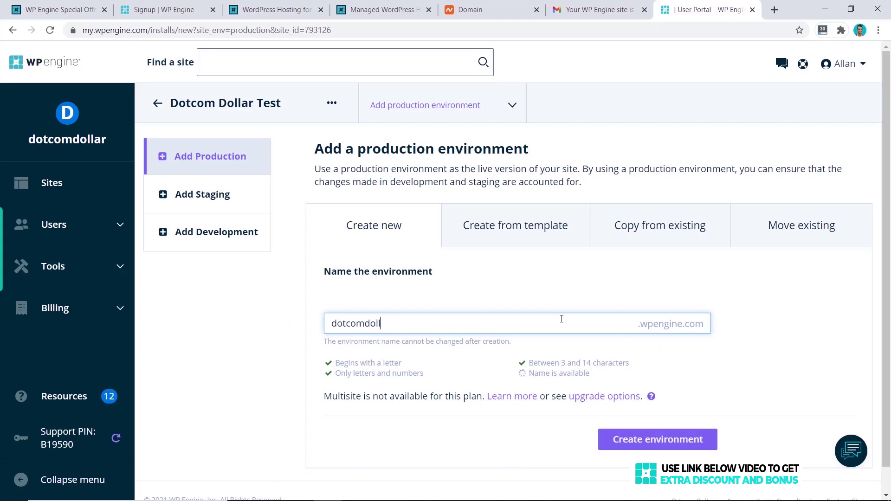
{"action": "left_click", "coordinate": [651, 440]}
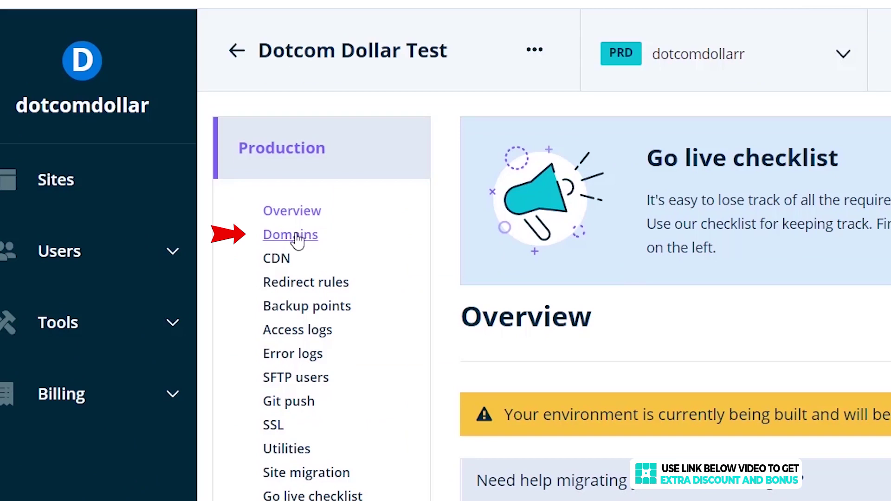
Step: Add the purchased domain dotcomdollar.xyz to the production environment and continue through the root and www DNS stages
{"action": "left_click", "coordinate": [297, 237]}
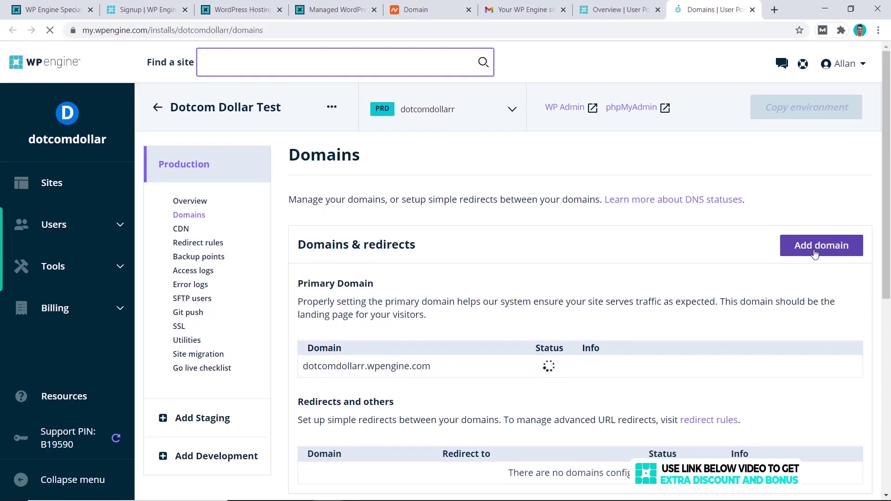
{"action": "left_click", "coordinate": [814, 253]}
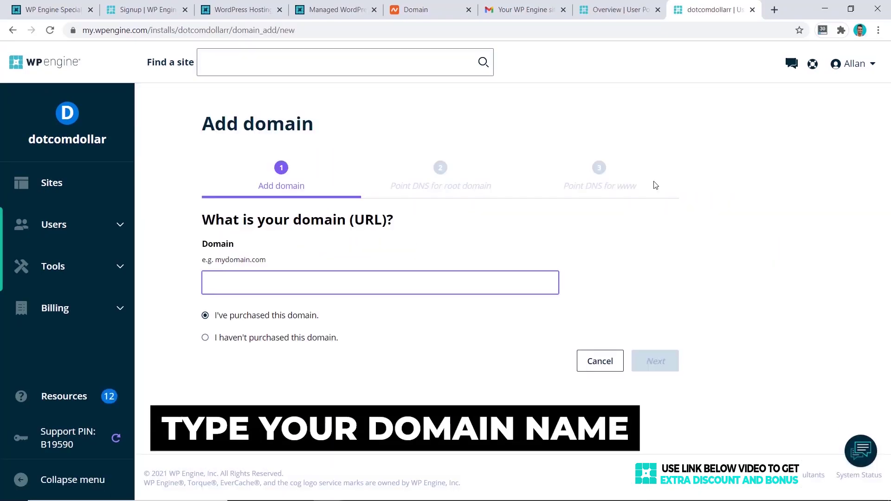
{"action": "type", "text": "dotcomdollar.xyz"}
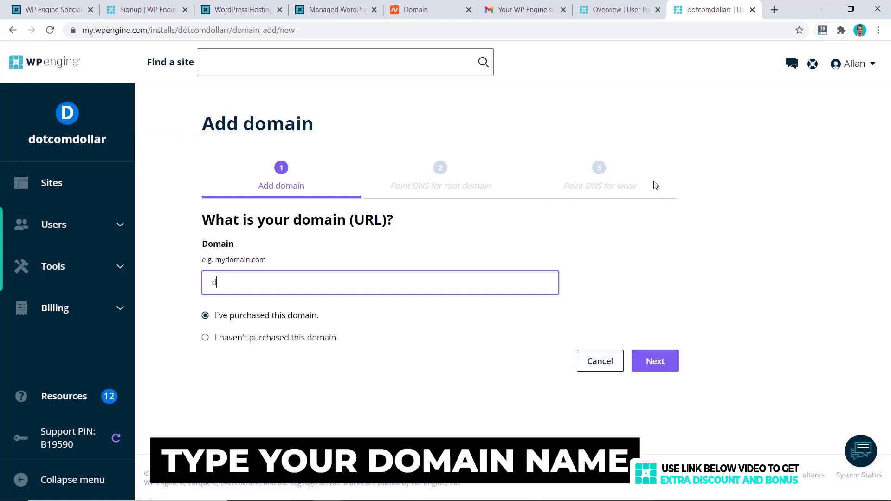
{"action": "left_click", "coordinate": [664, 364]}
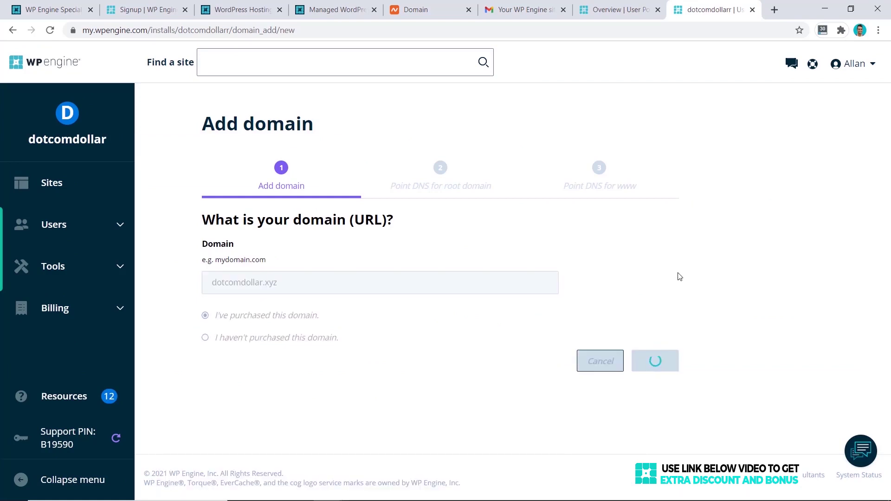
{"action": "left_click", "coordinate": [661, 327]}
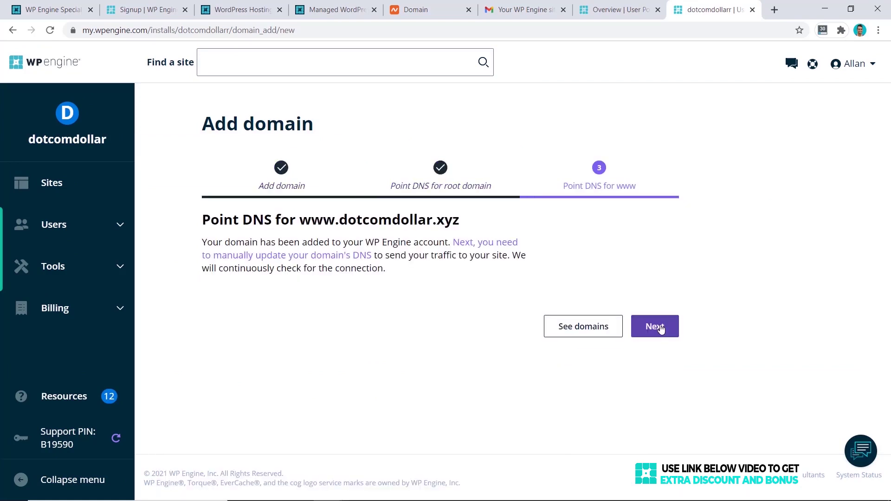
{"action": "left_click", "coordinate": [661, 327]}
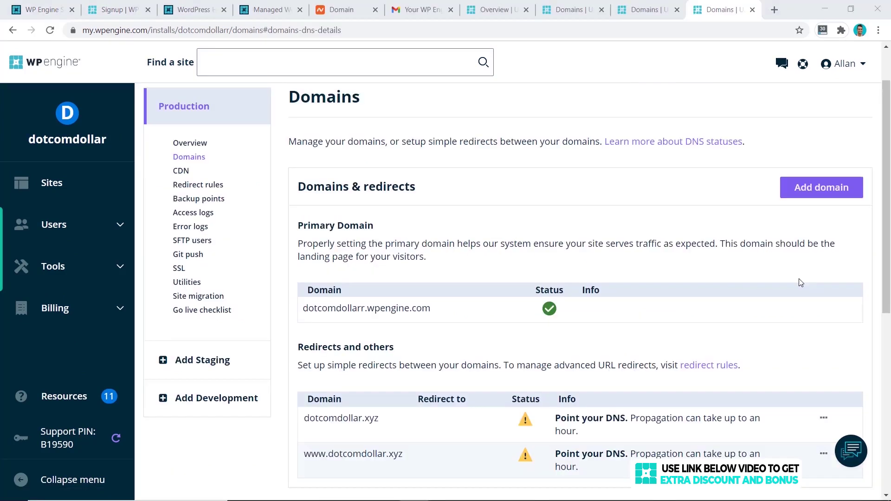
{"action": "left_click", "coordinate": [824, 420]}
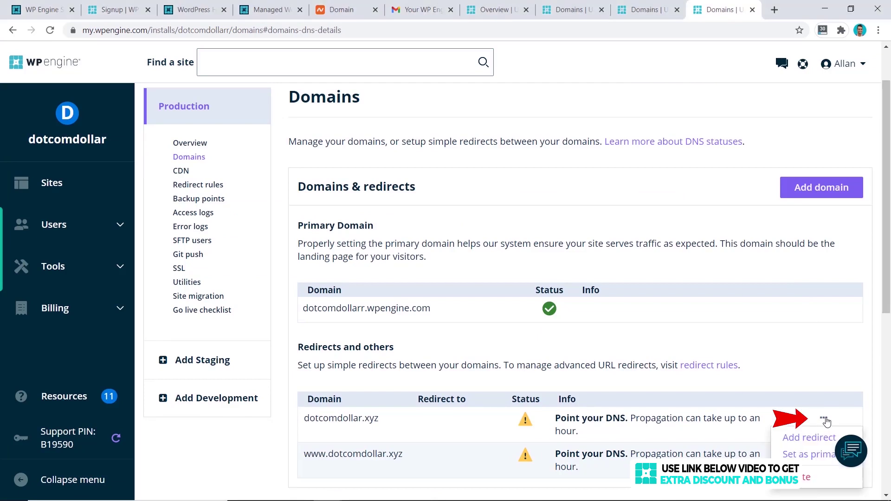
{"action": "left_click", "coordinate": [799, 454]}
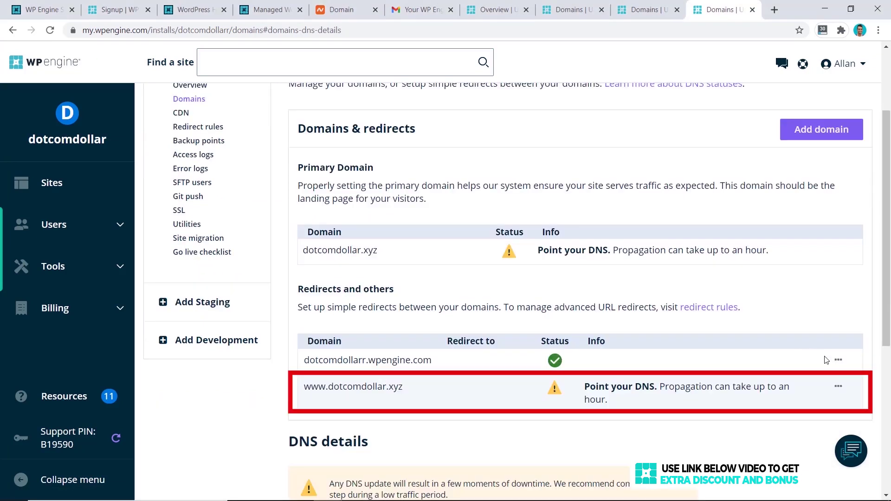
{"action": "left_click", "coordinate": [838, 390]}
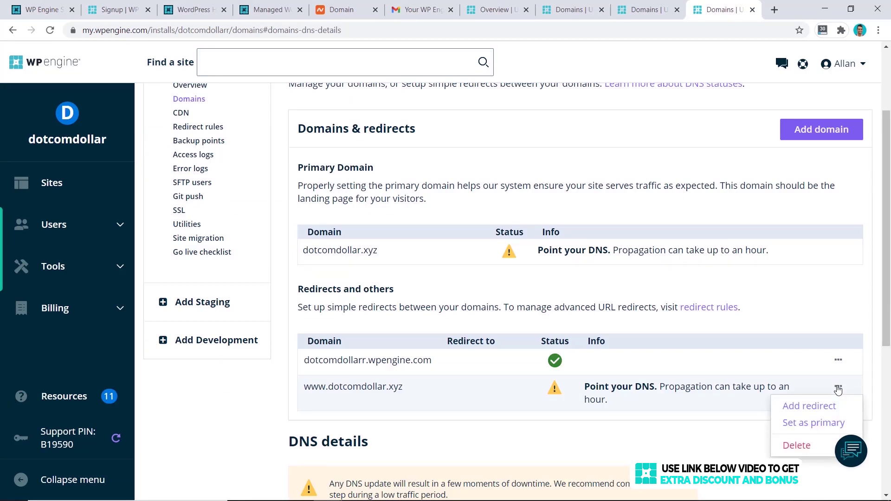
{"action": "left_click", "coordinate": [809, 406]}
{"action": "left_click", "coordinate": [455, 170]}
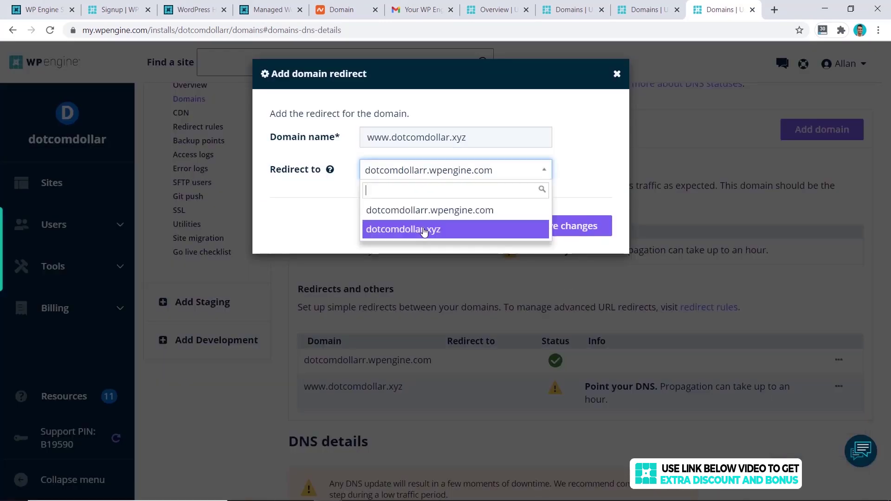
{"action": "left_click", "coordinate": [440, 229]}
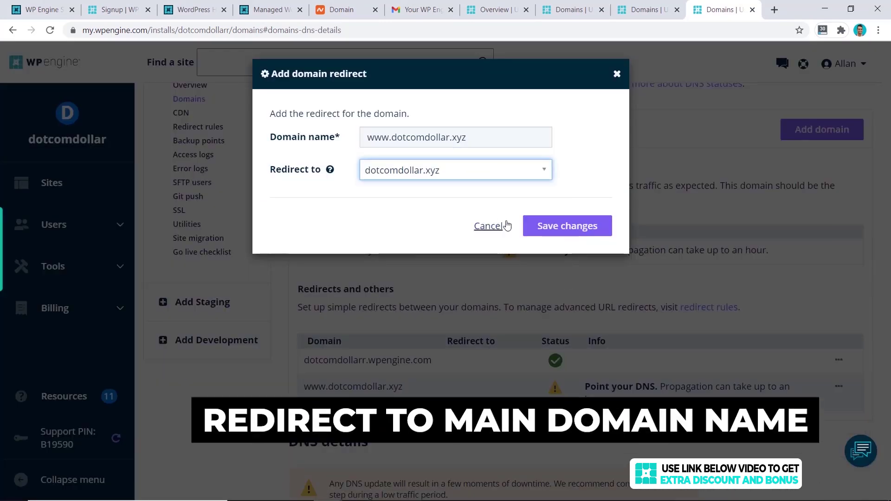
{"action": "left_click", "coordinate": [577, 225]}
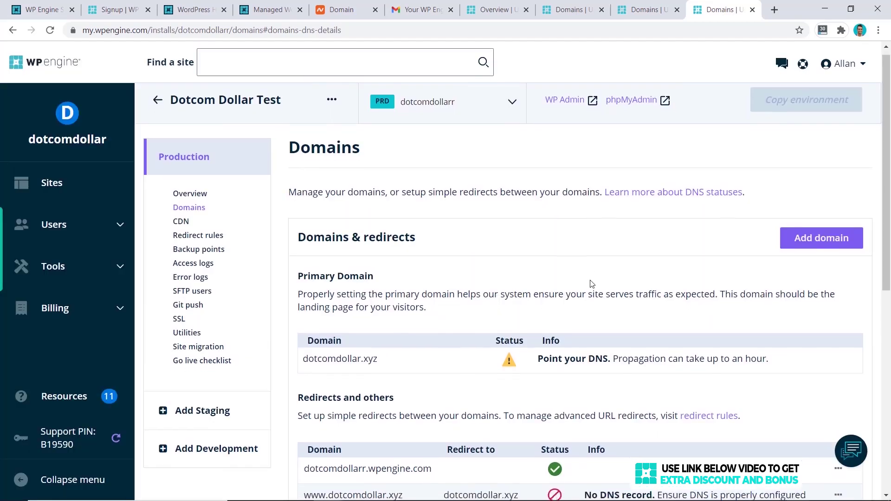
Step: Copy the A record's IP address from the environment's DNS details
{"action": "scroll", "coordinate": [589, 279], "scroll_direction": "down", "scroll_amount": 8}
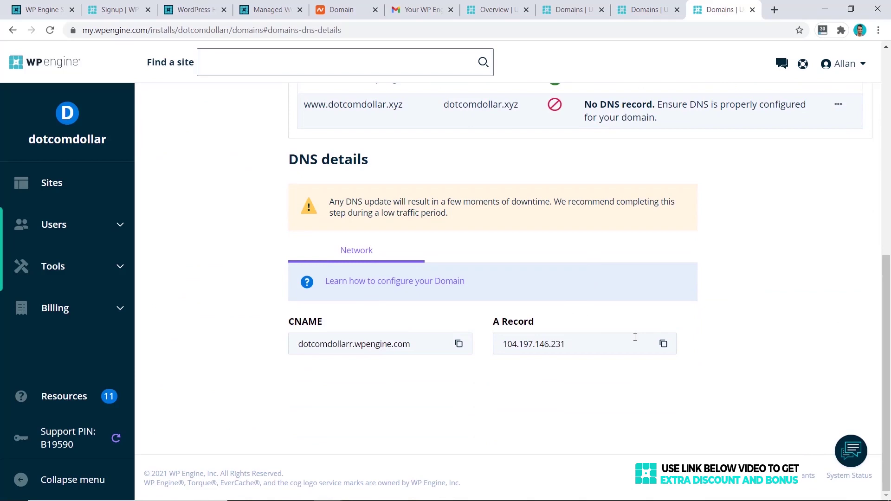
{"action": "left_click", "coordinate": [664, 344]}
{"action": "key", "text": "ctrl+c"}
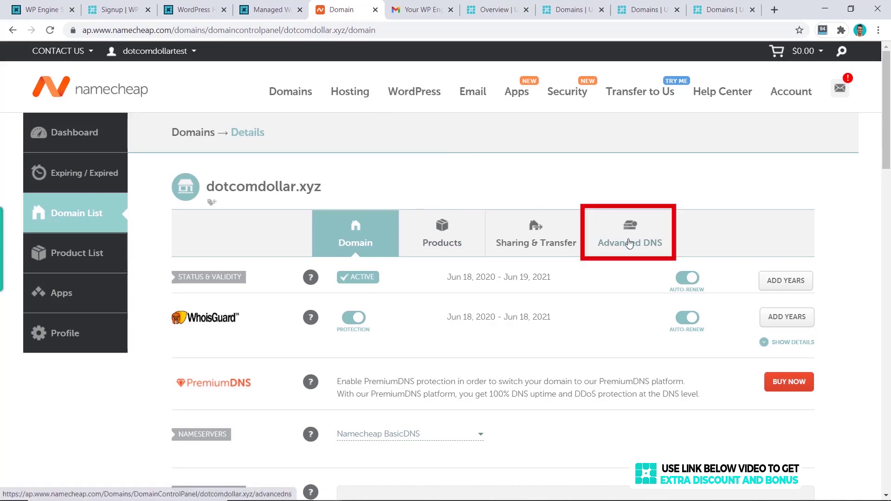
Step: Add an A record for dotcomdollar.xyz in Namecheap's Advanced DNS with host @ and IP address 104.197.146.231, and save it
{"action": "left_click", "coordinate": [629, 243]}
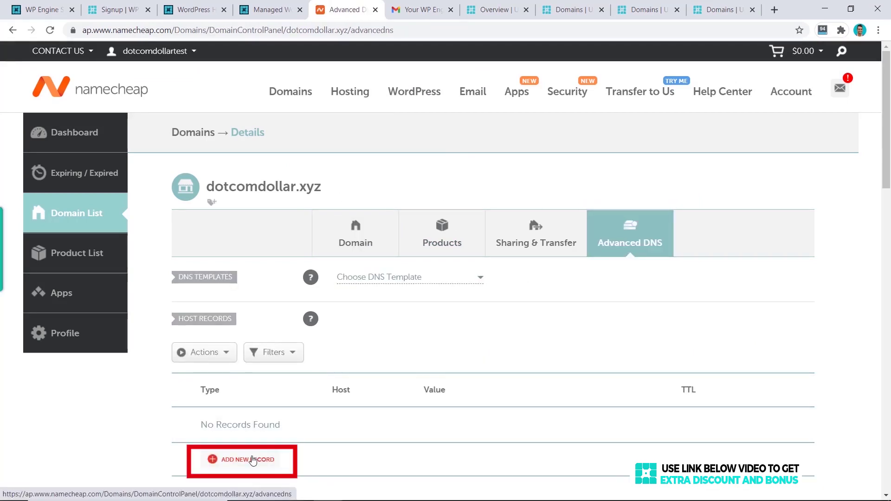
{"action": "left_click", "coordinate": [253, 458]}
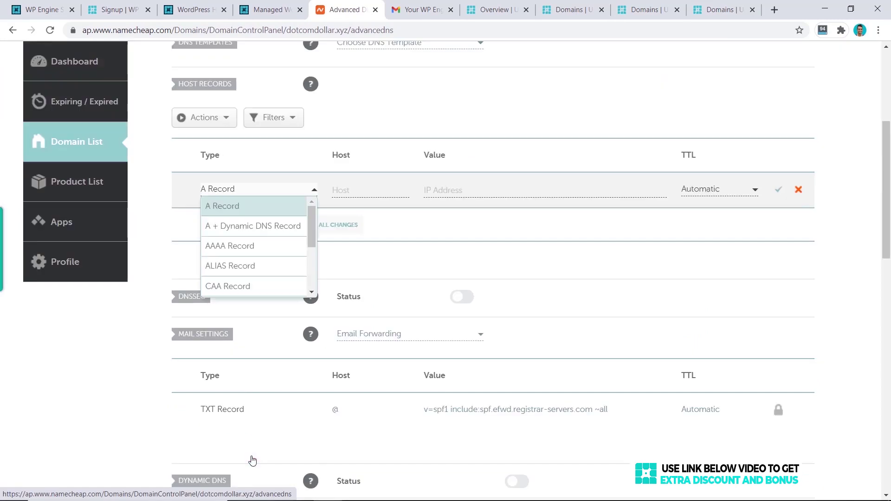
{"action": "left_click", "coordinate": [240, 213]}
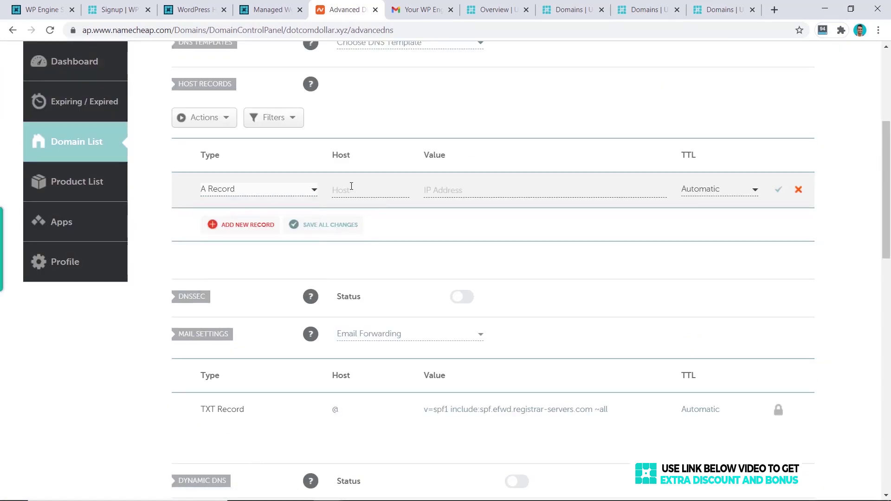
{"action": "left_click", "coordinate": [351, 186]}
{"action": "type", "text": "@"}
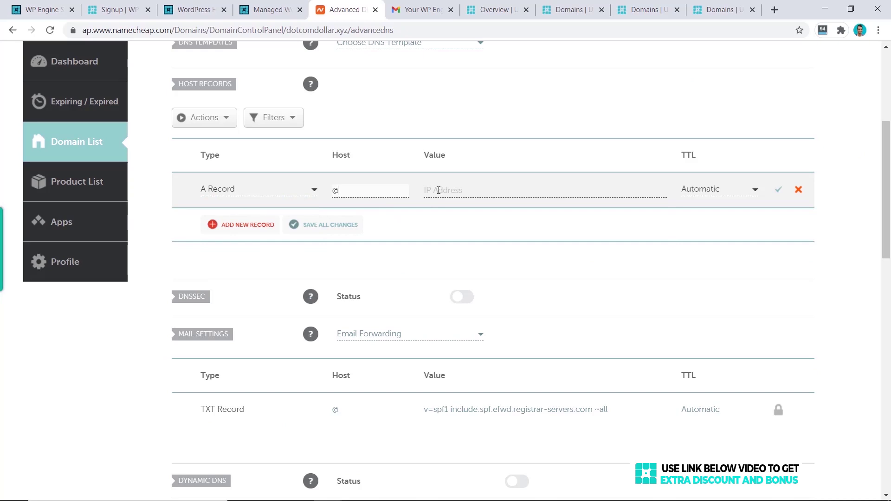
{"action": "left_click", "coordinate": [438, 191]}
{"action": "key", "text": "ctrl+v"}
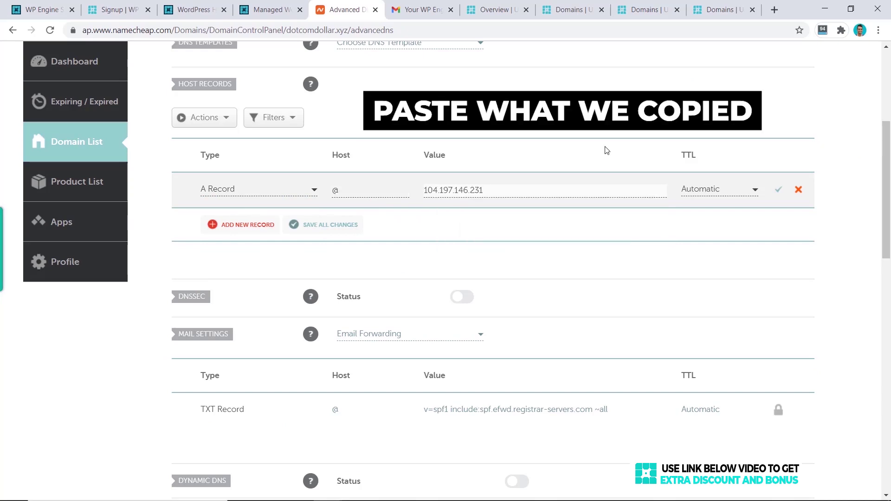
{"action": "left_click", "coordinate": [777, 192]}
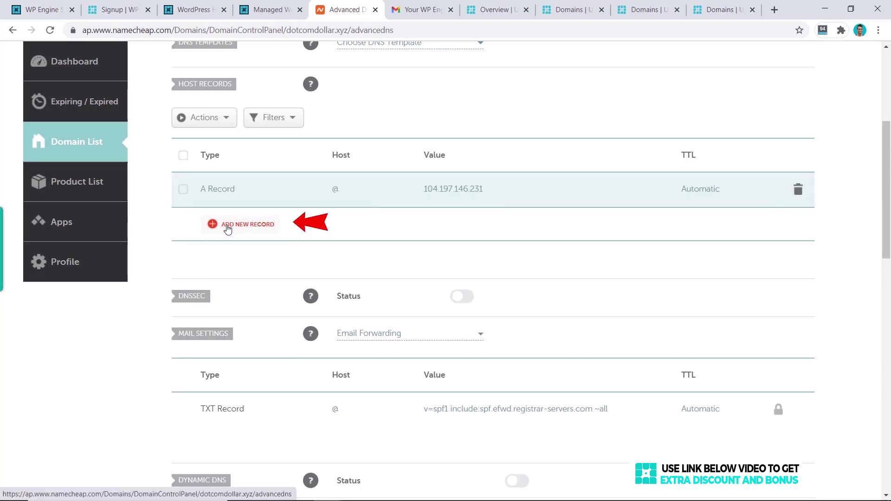
Step: Add a CNAME host record with host www and target dotcomdollar.xyz, and save it
{"action": "left_click", "coordinate": [226, 225]}
{"action": "scroll", "coordinate": [244, 290], "scroll_direction": "down", "scroll_amount": 4}
{"action": "left_click", "coordinate": [241, 167]}
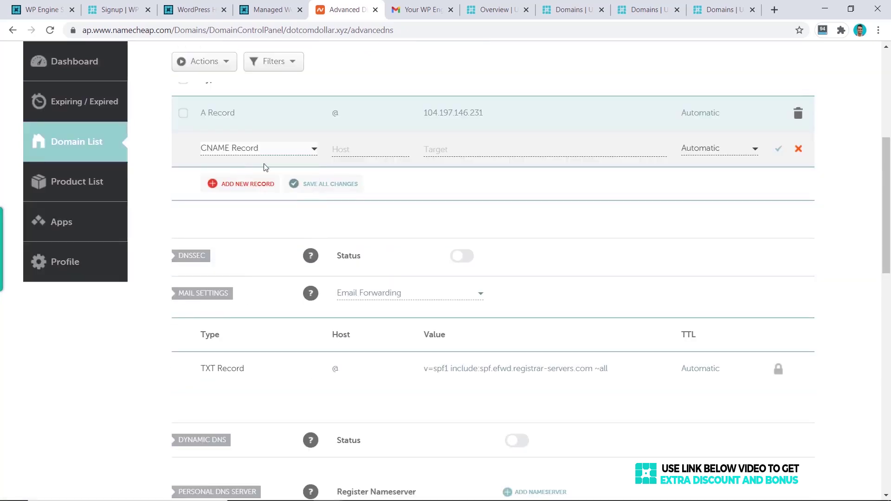
{"action": "left_click", "coordinate": [336, 150]}
{"action": "type", "text": "www"}
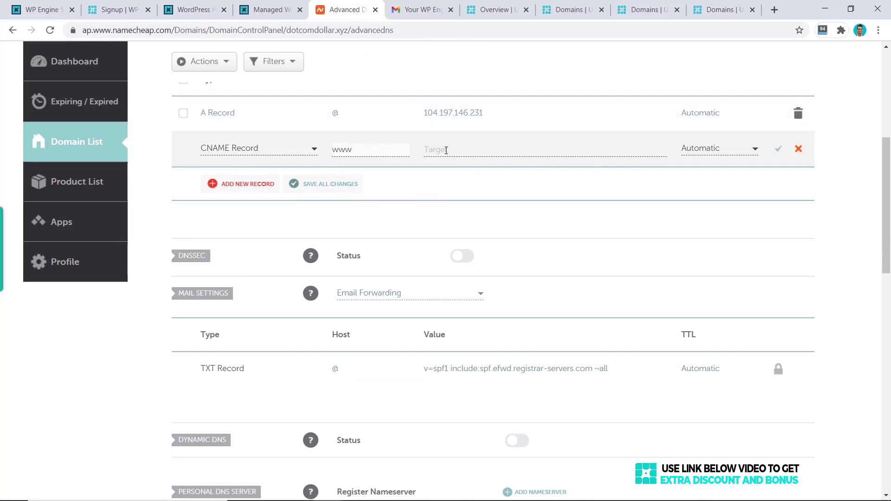
{"action": "scroll", "coordinate": [445, 150], "scroll_direction": "up", "scroll_amount": 3}
{"action": "left_click", "coordinate": [441, 282]}
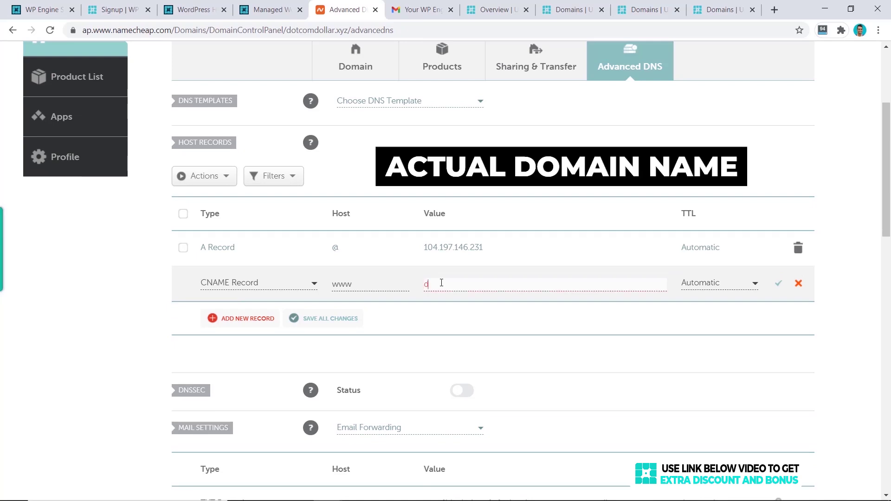
{"action": "type", "text": "dotcomdollar.xyz"}
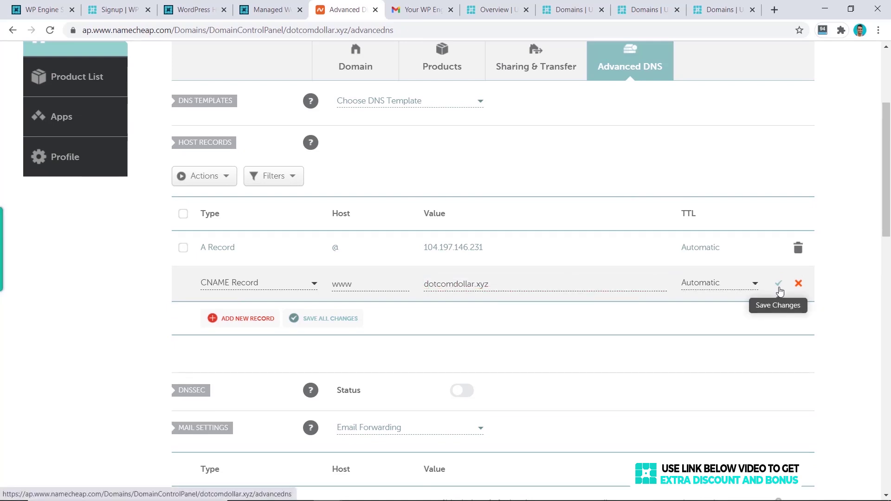
{"action": "left_click", "coordinate": [779, 288]}
{"action": "scroll", "coordinate": [776, 285], "scroll_direction": "up", "scroll_amount": 1}
{"action": "scroll", "coordinate": [776, 285], "scroll_direction": "up", "scroll_amount": 2}
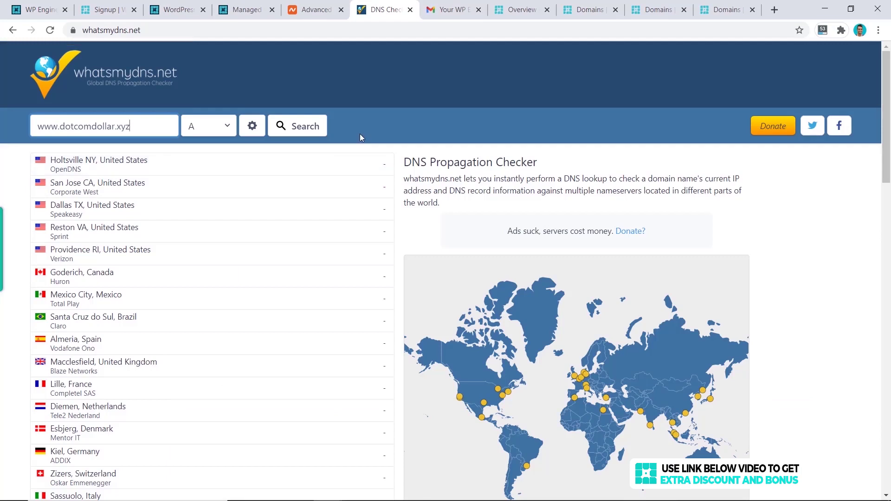
{"action": "left_click", "coordinate": [294, 132]}
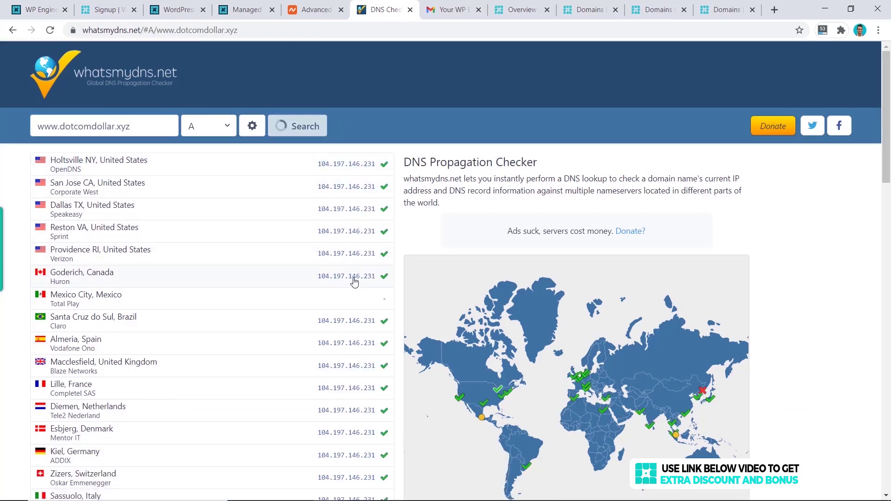
{"action": "scroll", "coordinate": [346, 277], "scroll_direction": "down", "scroll_amount": 10}
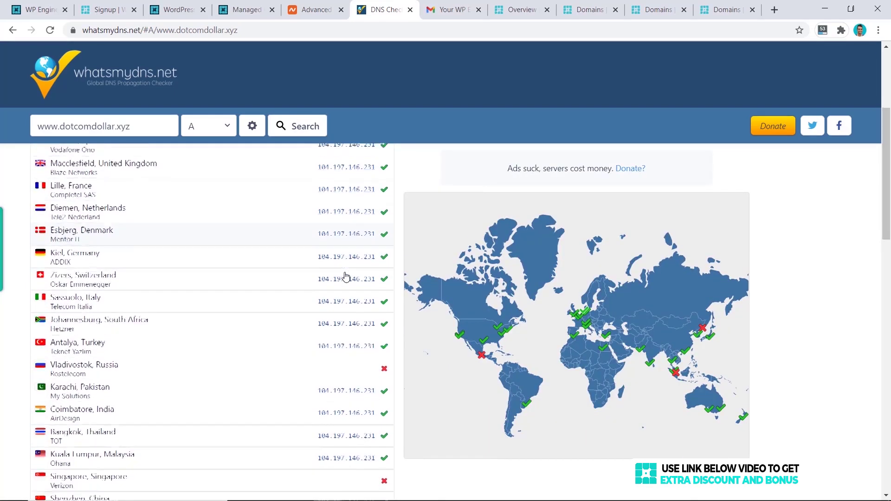
{"action": "scroll", "coordinate": [385, 282], "scroll_direction": "up", "scroll_amount": 4}
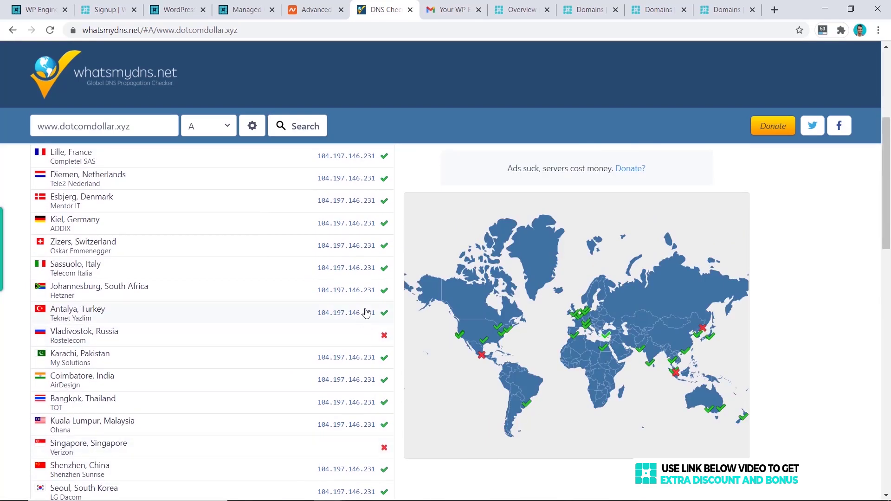
{"action": "scroll", "coordinate": [366, 312], "scroll_direction": "up", "scroll_amount": 5}
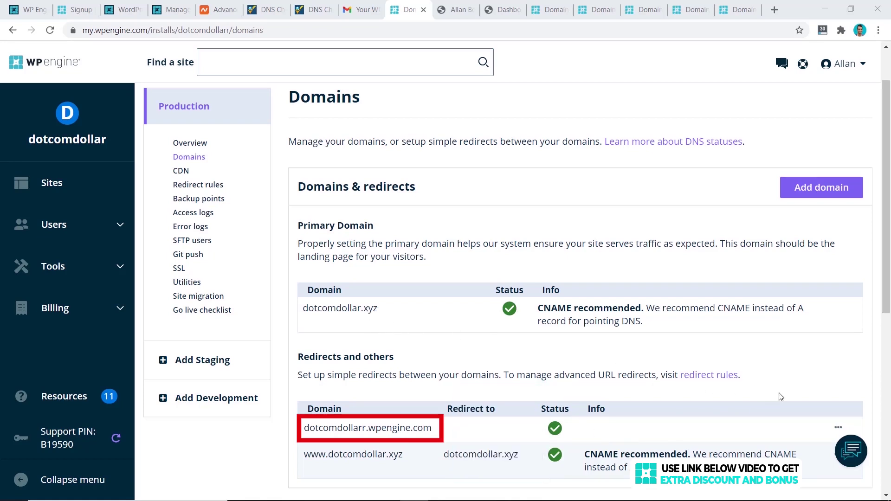
Step: Redirect dotcomdollarr.wpengine.com to dotcomdollar.xyz in the WP Engine production environment's domain settings
{"action": "left_click", "coordinate": [839, 428]}
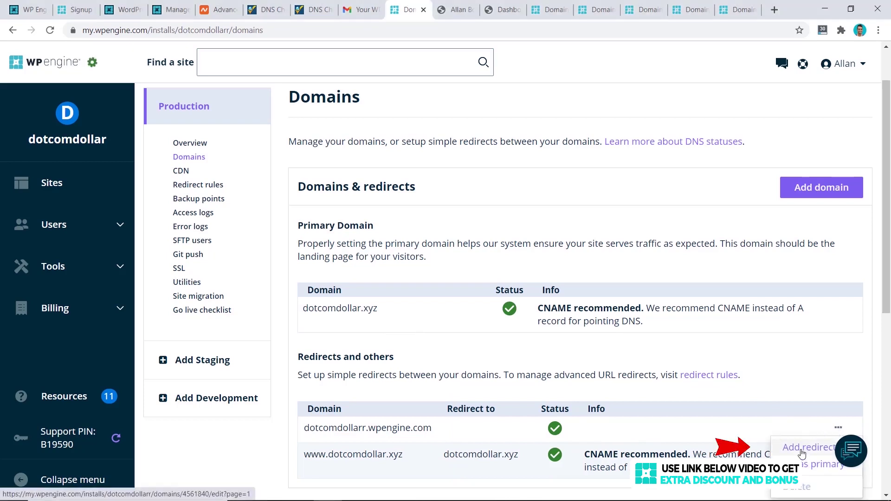
{"action": "left_click", "coordinate": [801, 453]}
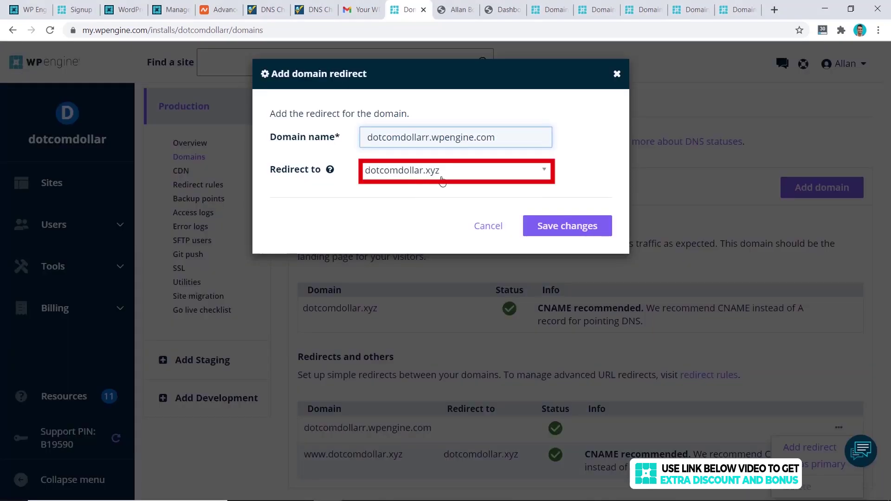
{"action": "left_click", "coordinate": [584, 230]}
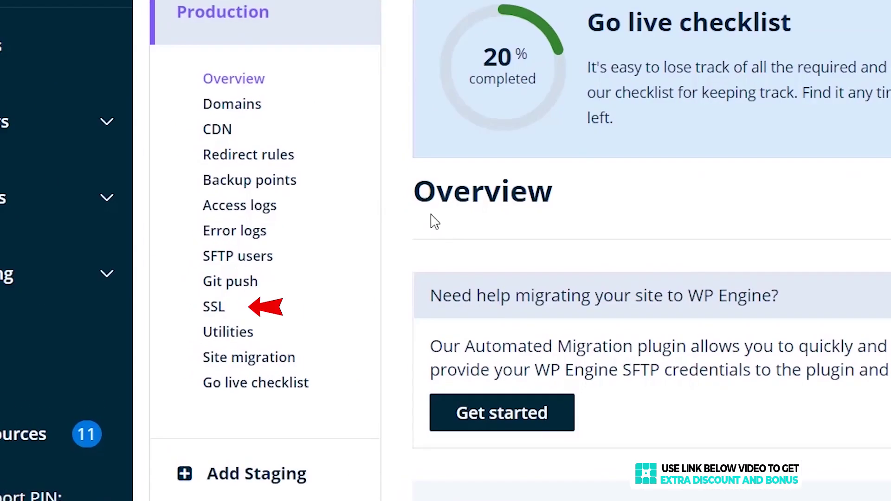
{"action": "left_click", "coordinate": [213, 306]}
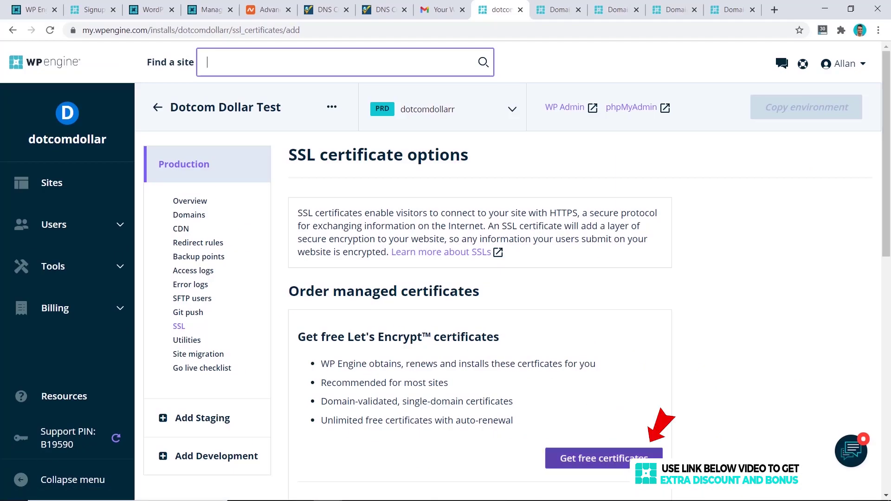
{"action": "left_click", "coordinate": [603, 458]}
{"action": "left_click", "coordinate": [288, 446]}
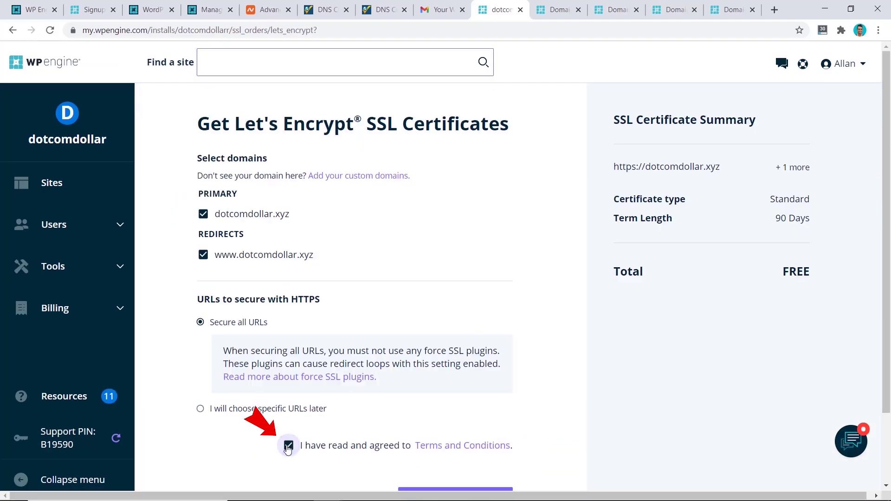
{"action": "scroll", "coordinate": [428, 420], "scroll_direction": "down", "scroll_amount": 2}
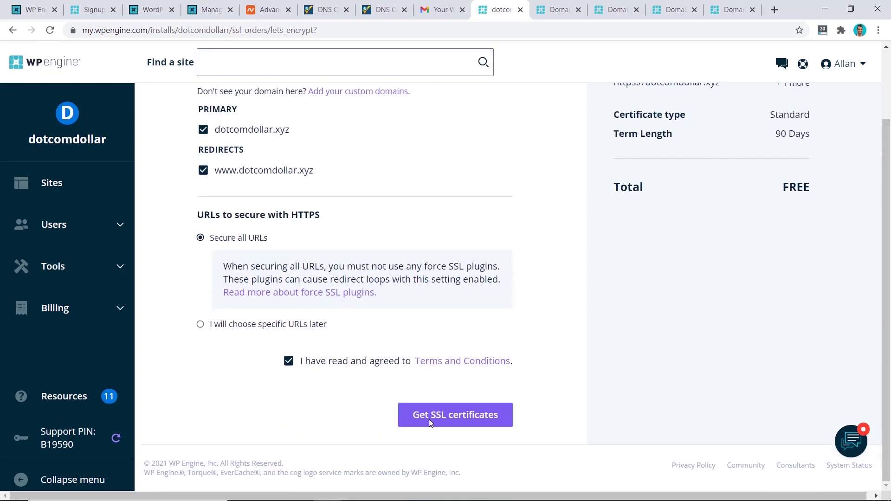
{"action": "left_click", "coordinate": [458, 423]}
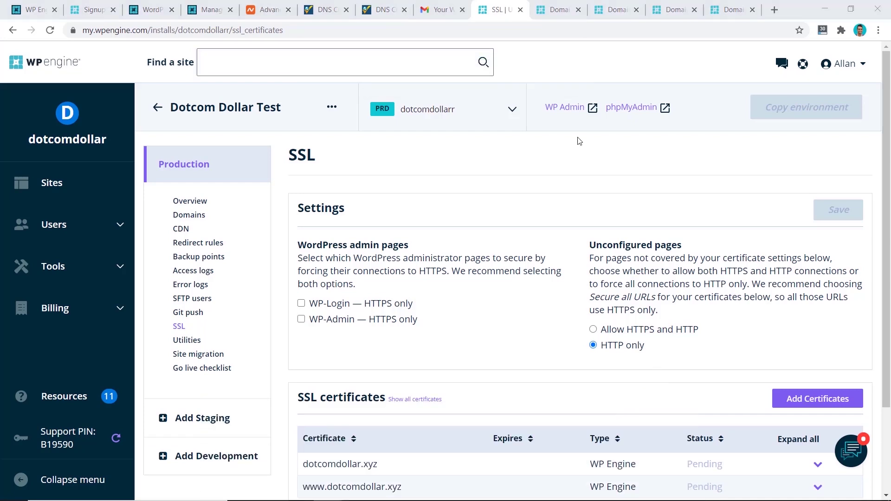
Step: Force HTTPS only for the WP-Login and WP-Admin pages, save the SSL settings, and reload the page
{"action": "left_click", "coordinate": [301, 304]}
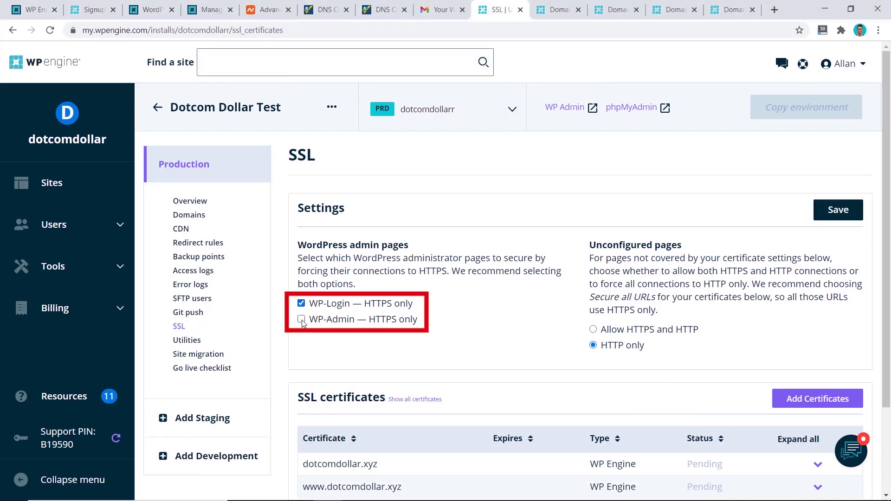
{"action": "left_click", "coordinate": [847, 217]}
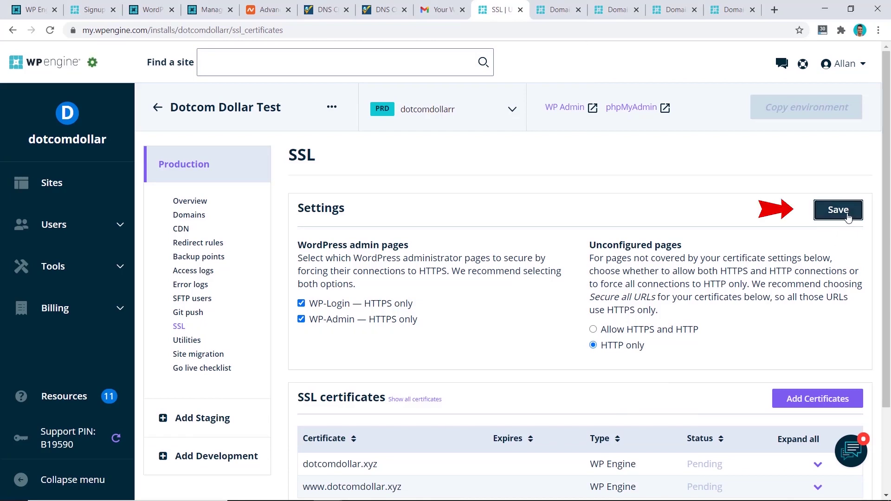
{"action": "left_click", "coordinate": [50, 31]}
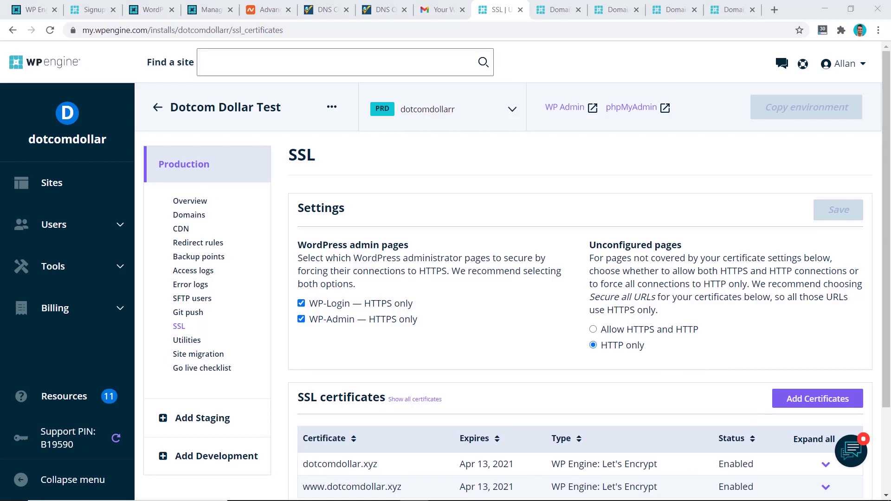
Step: Open the site's WordPress admin, look over the dashboard, and inspect its connection security
{"action": "left_click", "coordinate": [573, 111]}
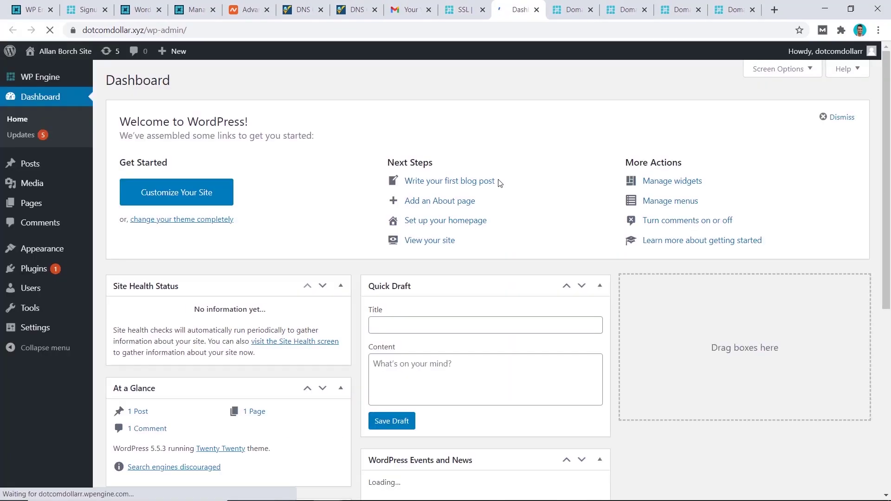
{"action": "scroll", "coordinate": [378, 196], "scroll_direction": "down", "scroll_amount": 5}
{"action": "scroll", "coordinate": [353, 204], "scroll_direction": "up", "scroll_amount": 6}
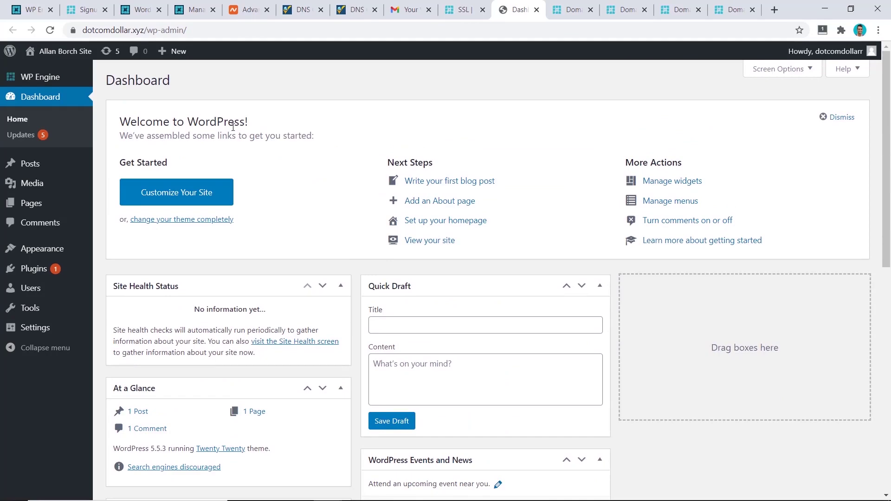
{"action": "left_click", "coordinate": [73, 31]}
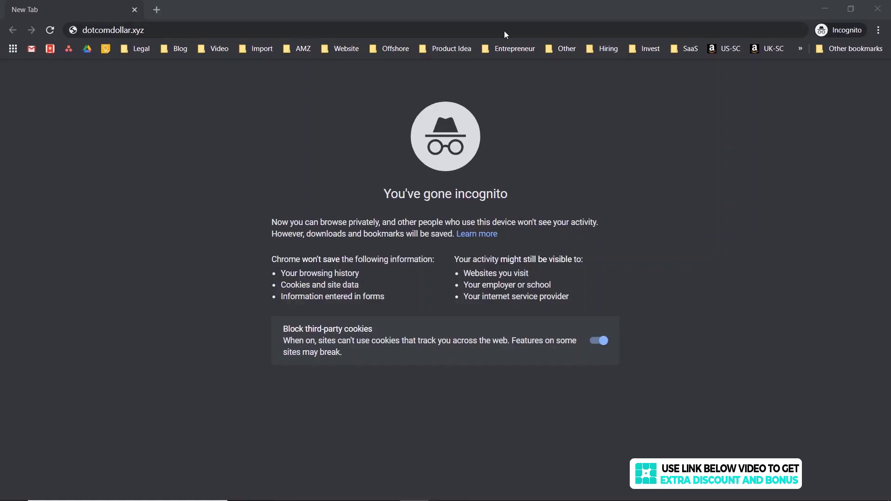
Step: Load dotcomdollar.xyz in the incognito window, check its connection security, and look over the public homepage
{"action": "left_click", "coordinate": [504, 30]}
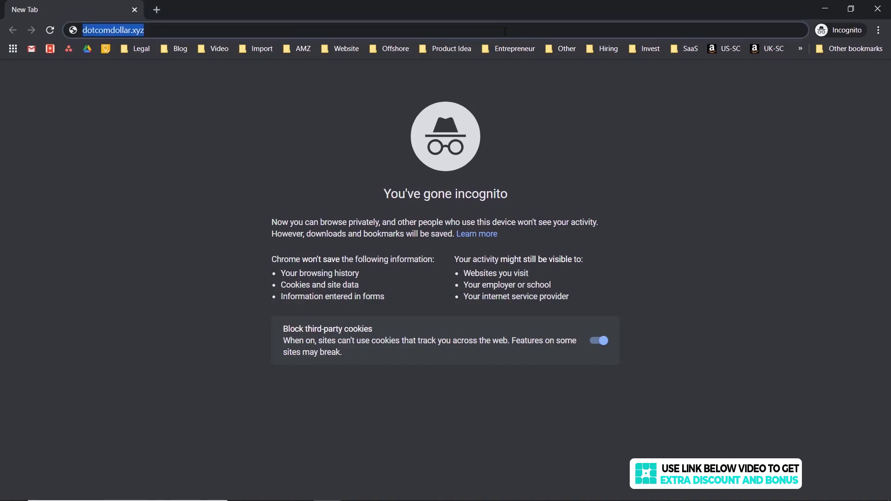
{"action": "key", "text": "Return"}
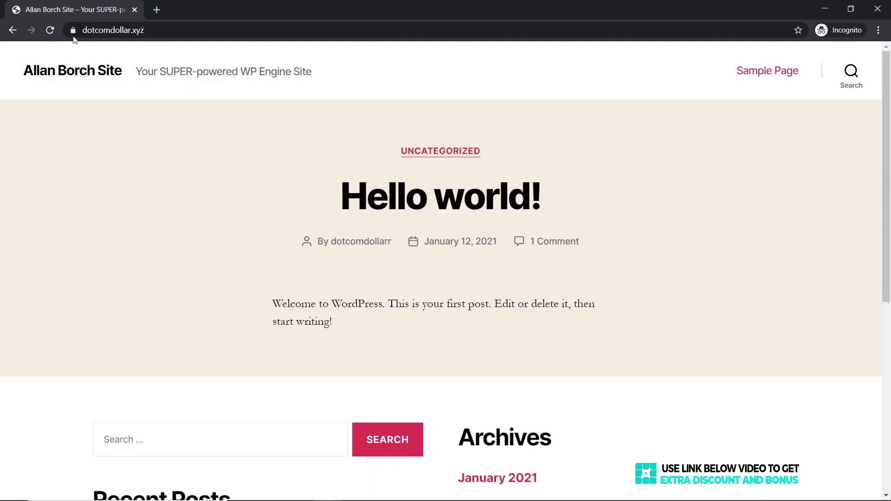
{"action": "left_click", "coordinate": [73, 30]}
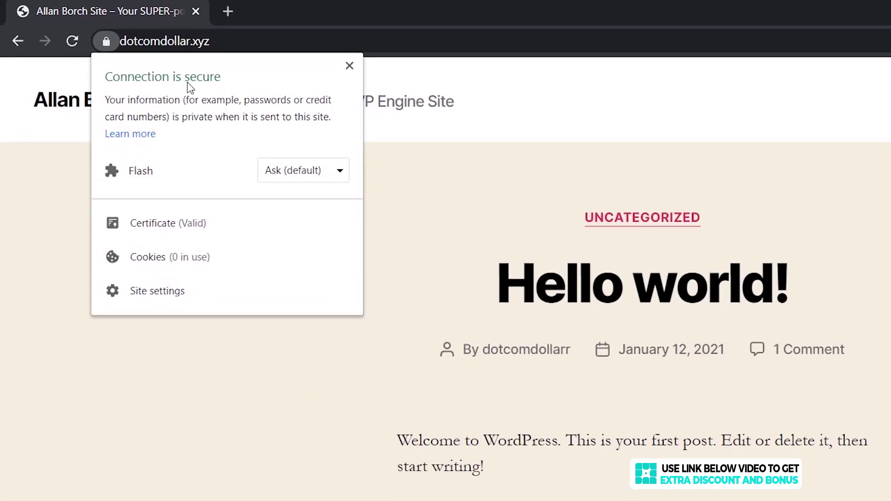
{"action": "left_click", "coordinate": [829, 173]}
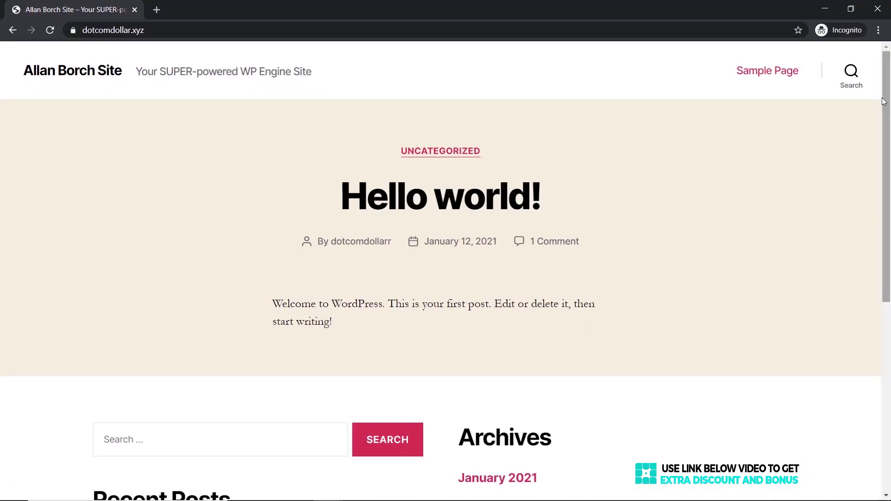
{"action": "scroll", "coordinate": [884, 98], "scroll_direction": "down", "scroll_amount": 8}
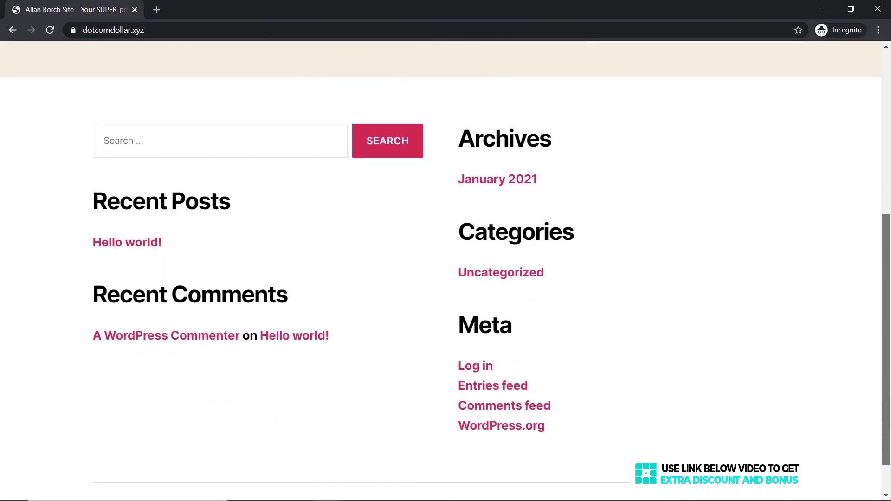
{"action": "scroll", "coordinate": [881, 227], "scroll_direction": "up", "scroll_amount": 8}
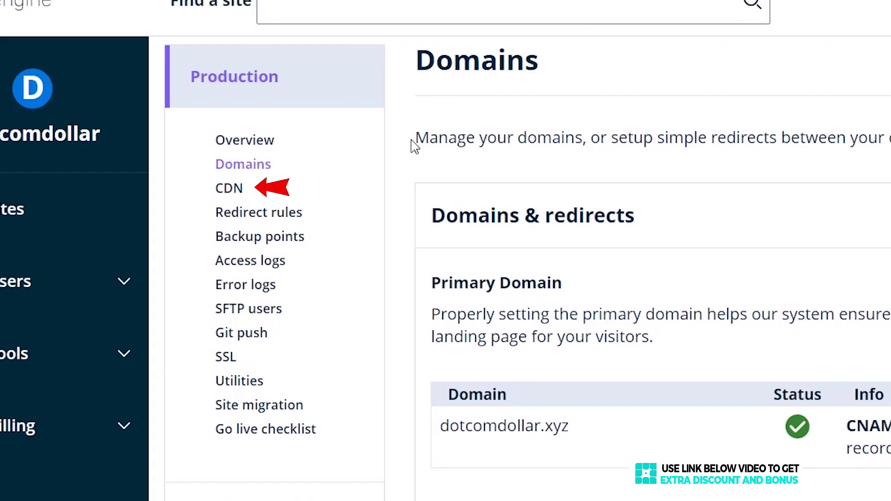
Step: Enable the CDN for dotcomdollar.xyz in the WP Engine production environment and save the setting
{"action": "left_click", "coordinate": [230, 194]}
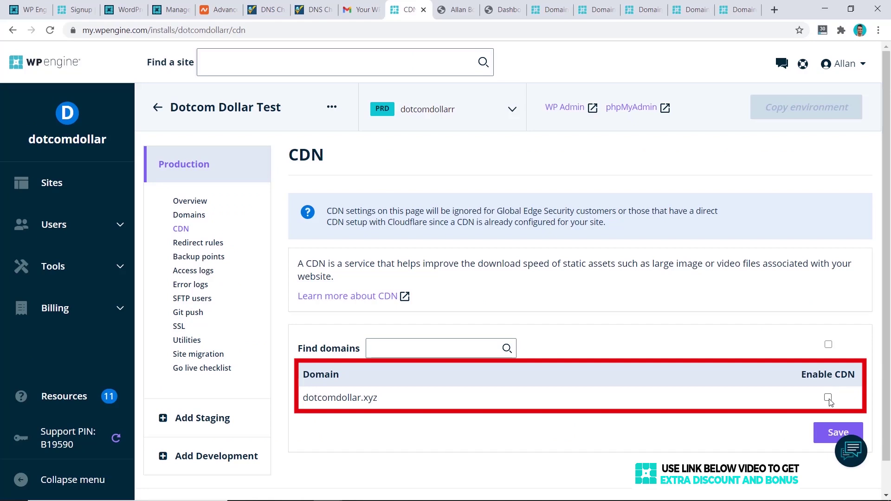
{"action": "left_click", "coordinate": [818, 433]}
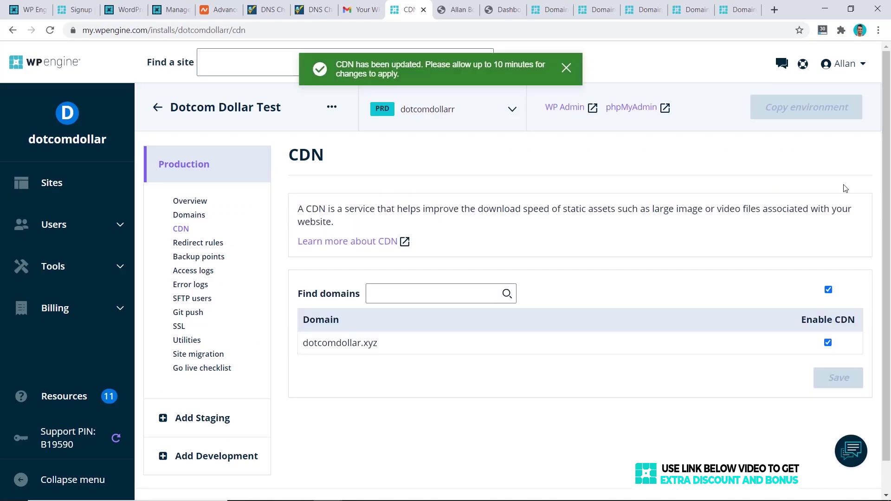